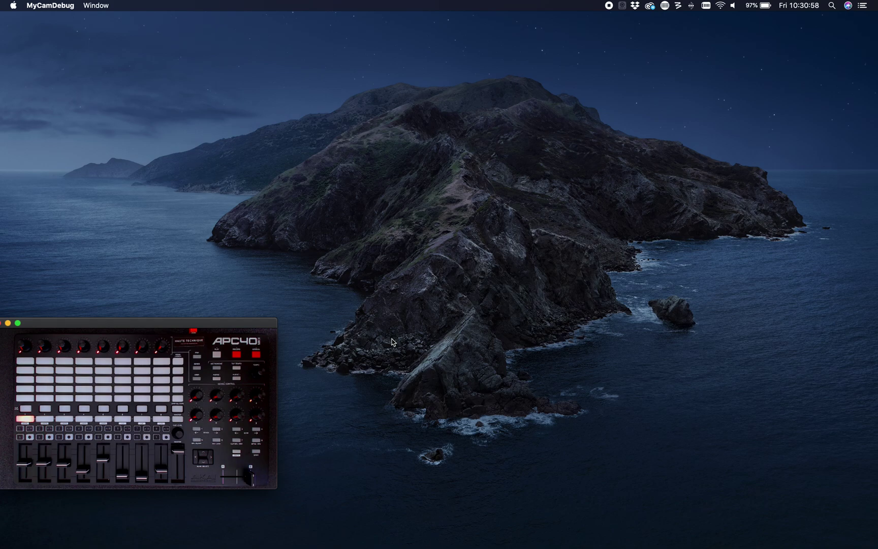
Step: Launch MidiShift from the Dock and review its APC40 MKII setup with shift key D6 Chnl 1
mouse_move(197, 546)
click(236, 543)
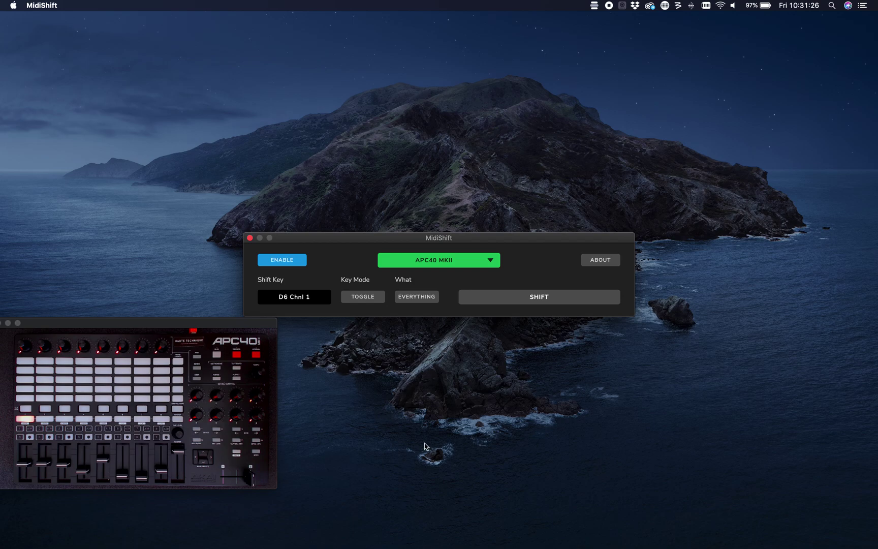
mouse_move(571, 540)
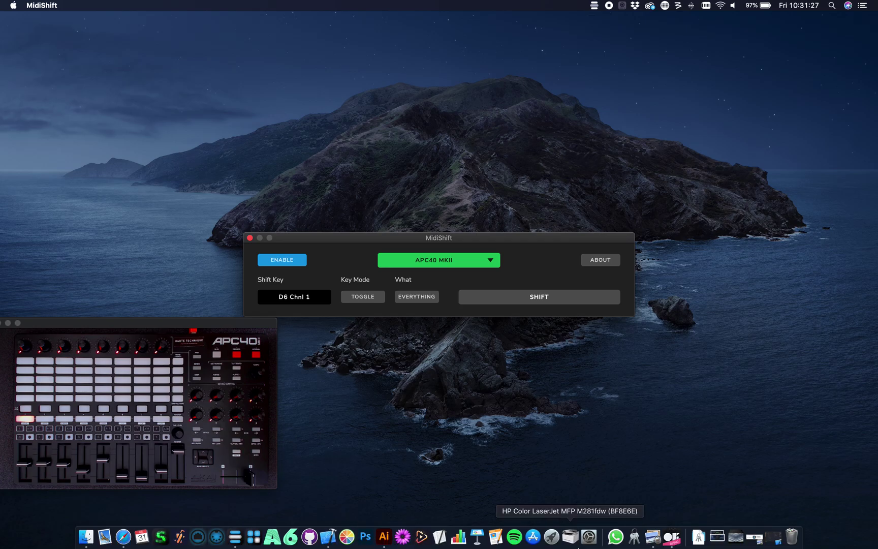
click(754, 538)
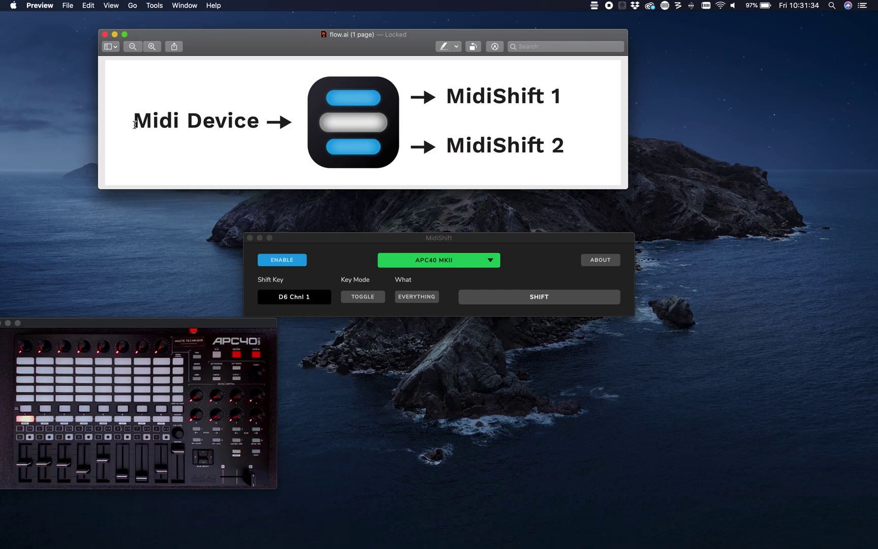
drag(134, 124, 242, 123)
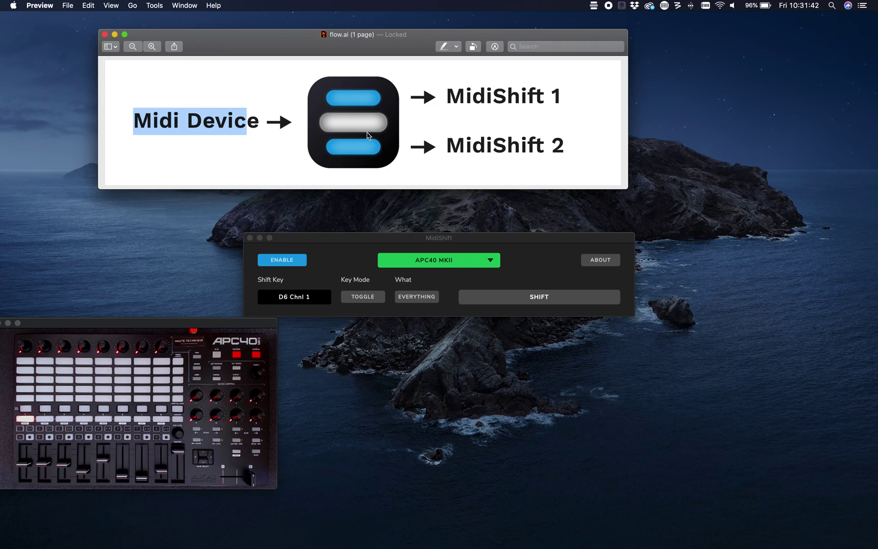
drag(454, 96, 561, 99)
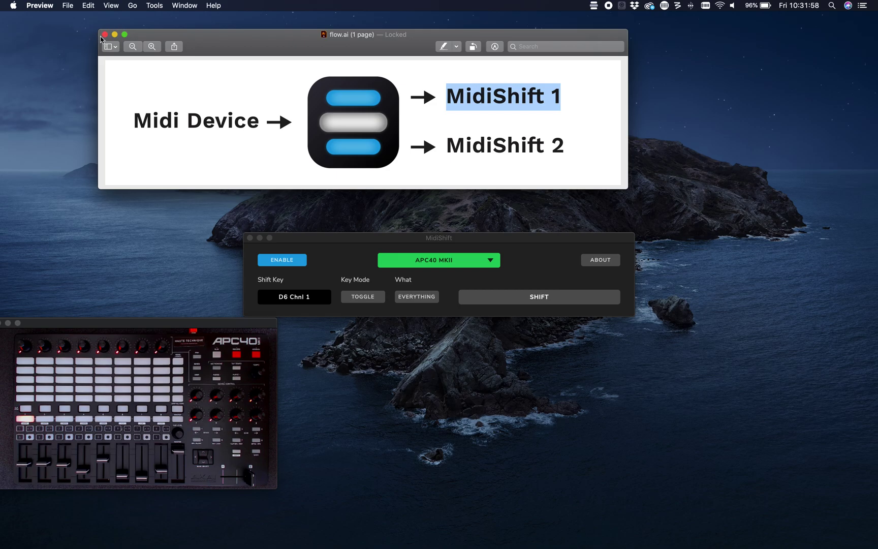
click(104, 34)
drag(411, 242, 371, 174)
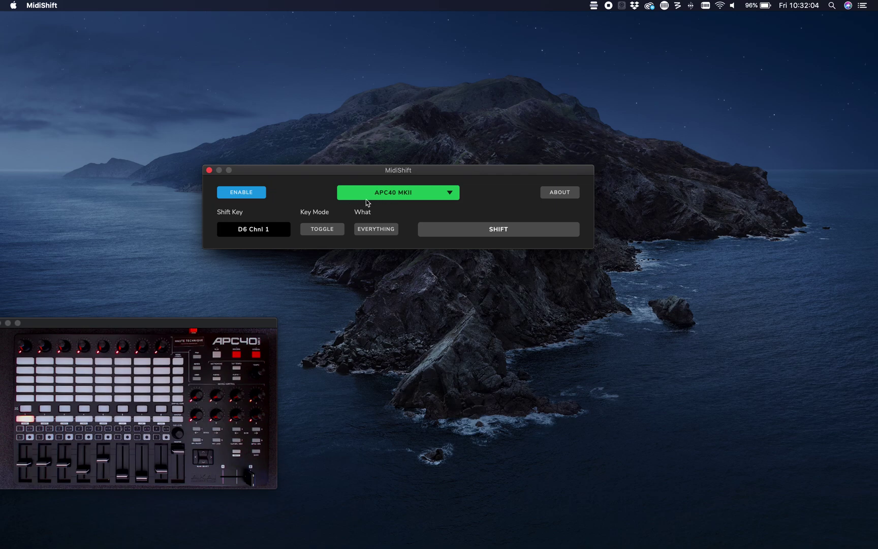
click(404, 195)
click(405, 211)
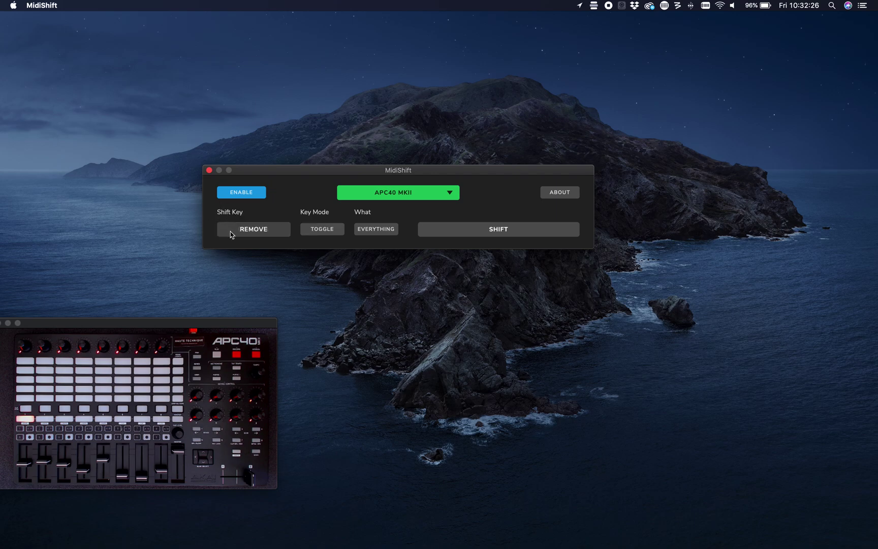
Step: Re-learn the shift key as D6 Chnl 1 by pressing D6 on the APC40
click(246, 234)
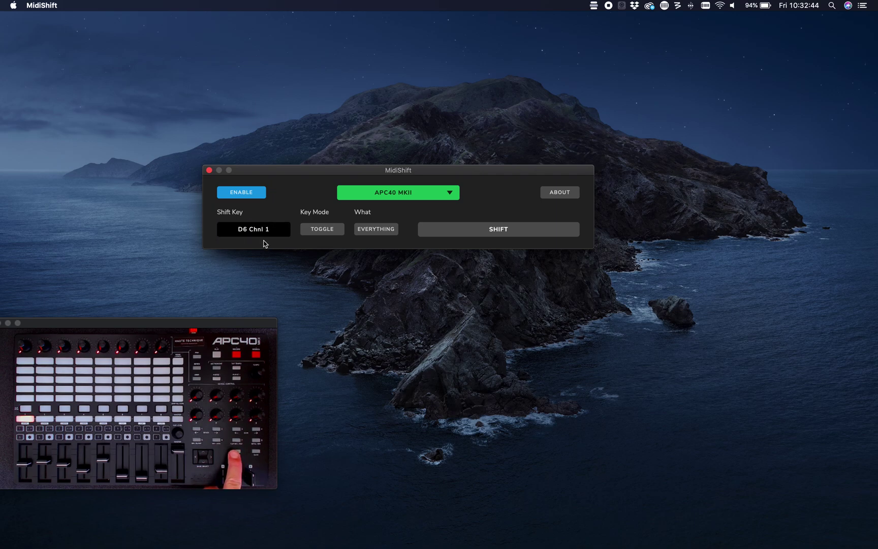
mouse_move(255, 234)
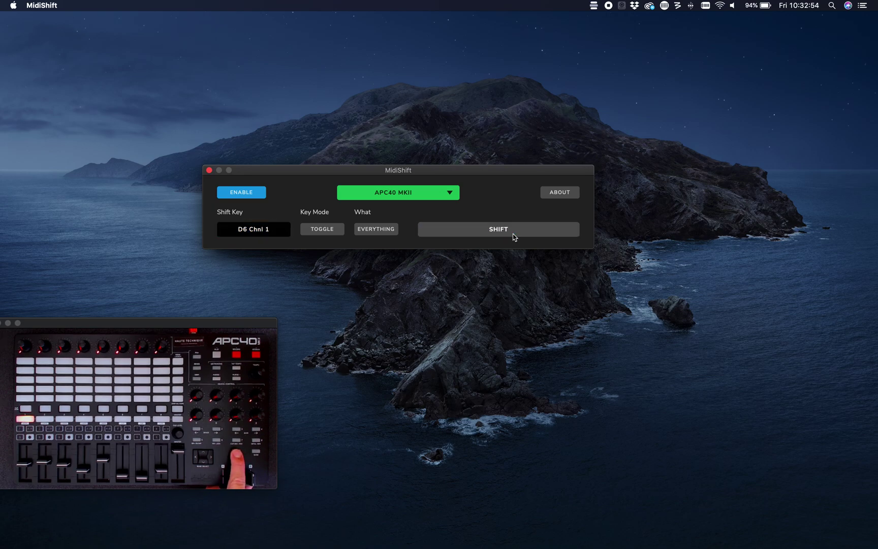
Step: Switch the key mode to FLASH to test it, then back to TOGGLE
click(325, 229)
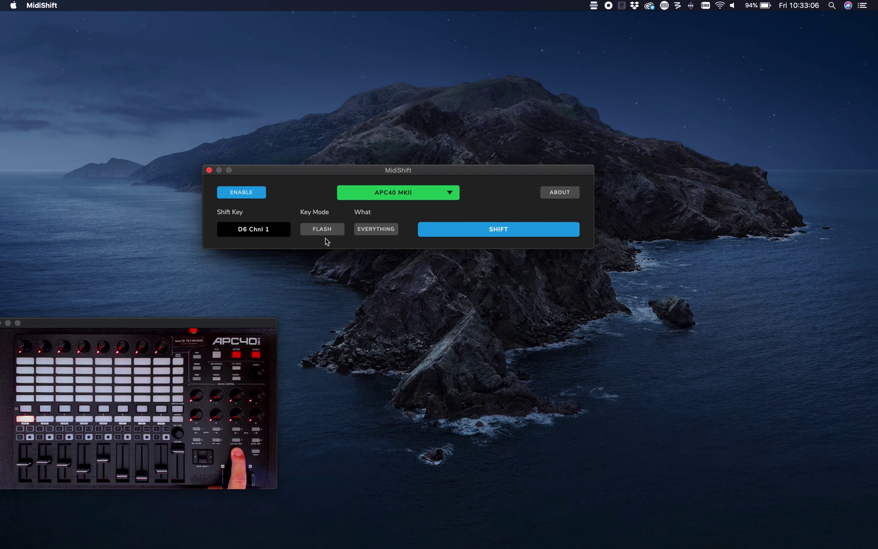
click(322, 229)
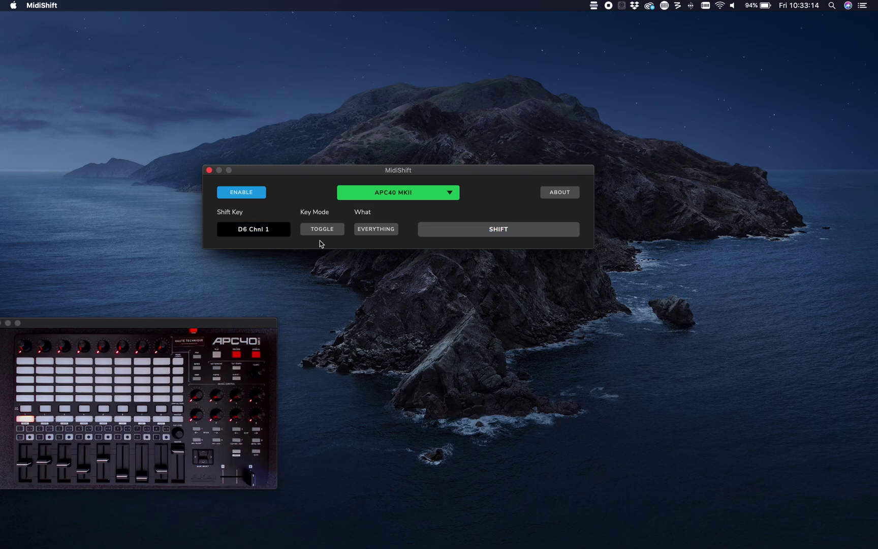
Step: Move the MidiShift window up and right and set What to LIST
click(375, 230)
click(379, 231)
drag(376, 174, 441, 84)
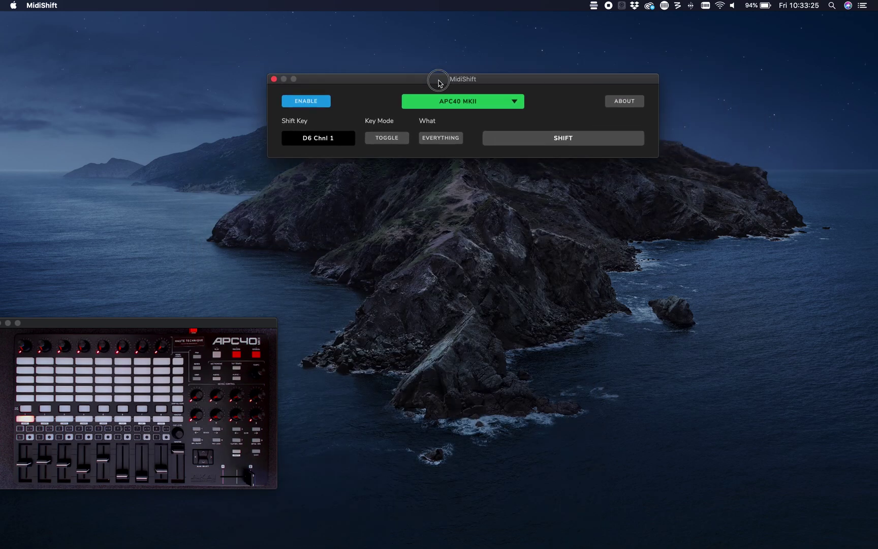
click(438, 134)
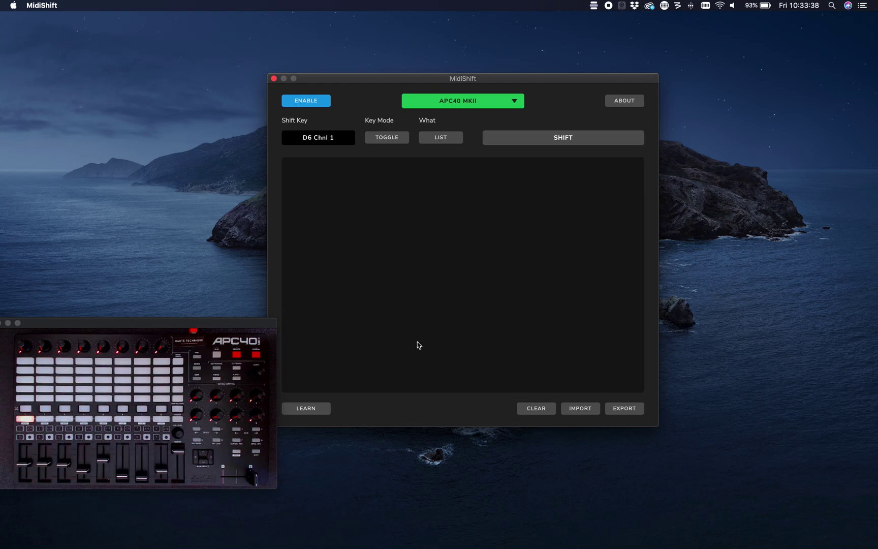
drag(422, 80, 454, 77)
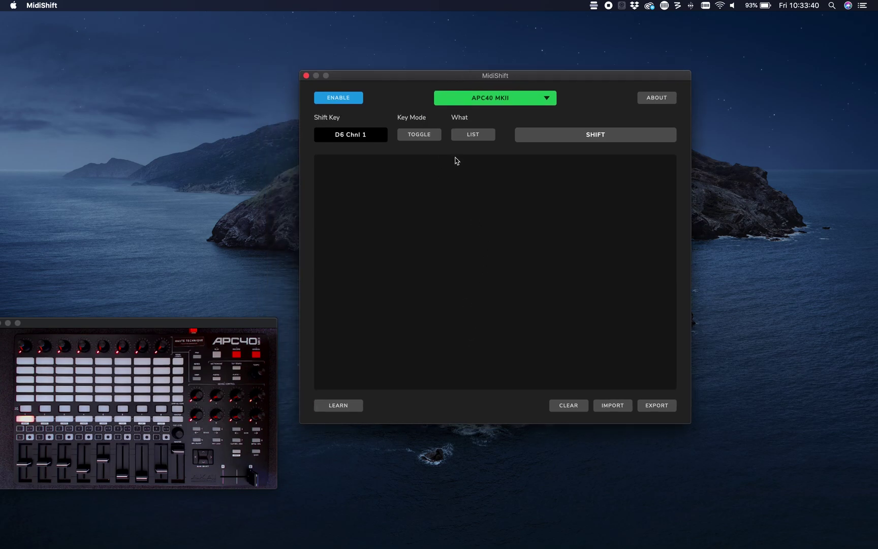
click(467, 134)
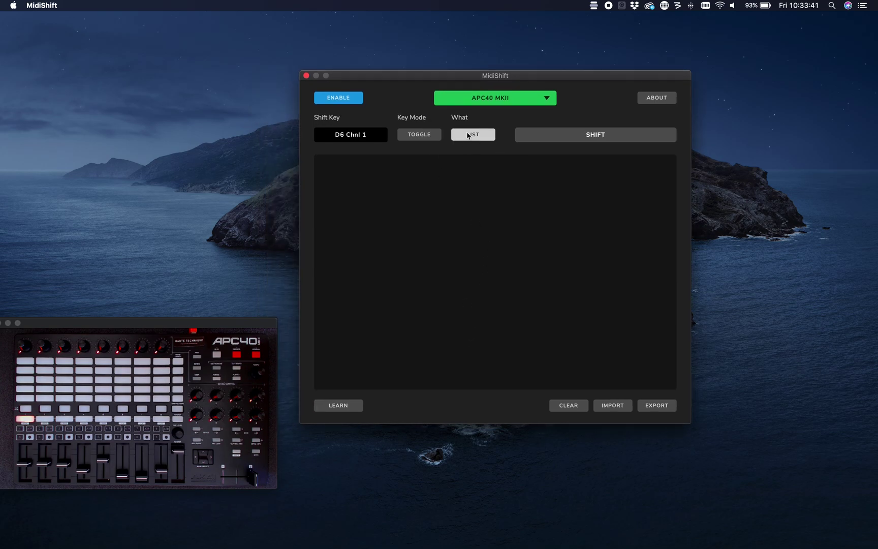
Step: Learn notes C-2 through G-2 on channel 1 into the shift list, then return What to EVERYTHING
click(337, 406)
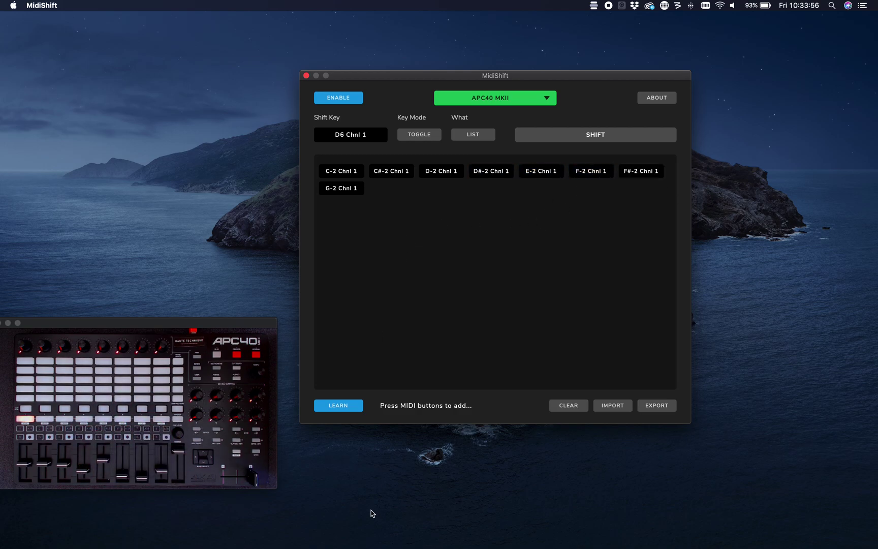
click(339, 404)
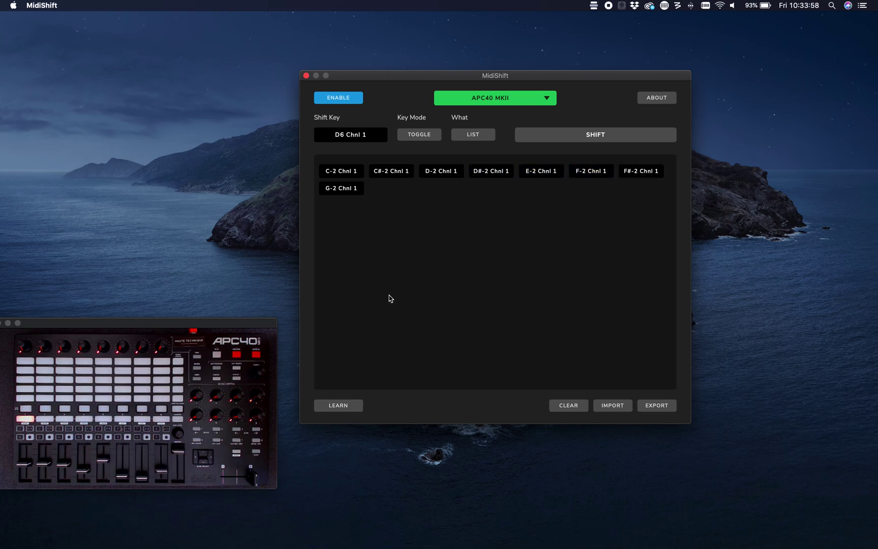
click(473, 135)
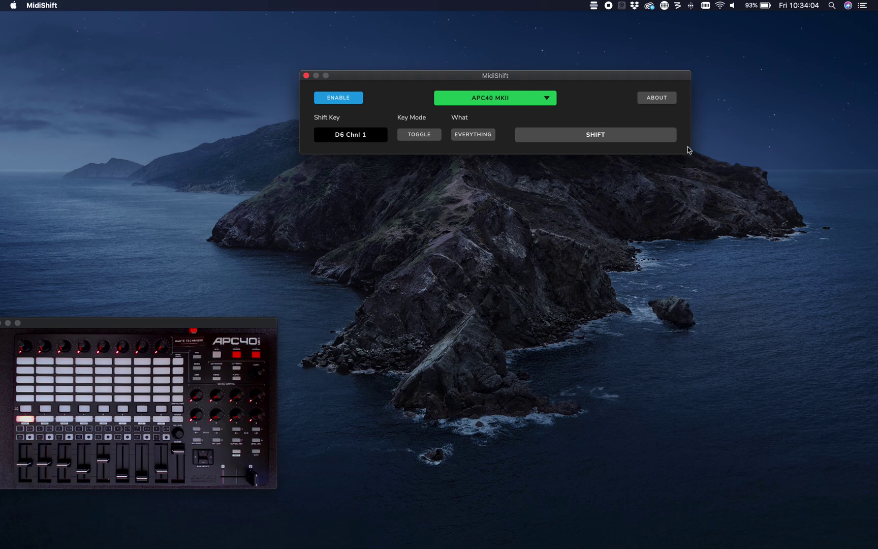
Step: Move MidiShift to the left and launch Resolume Arena from the Dock
drag(585, 75, 270, 219)
mouse_move(340, 545)
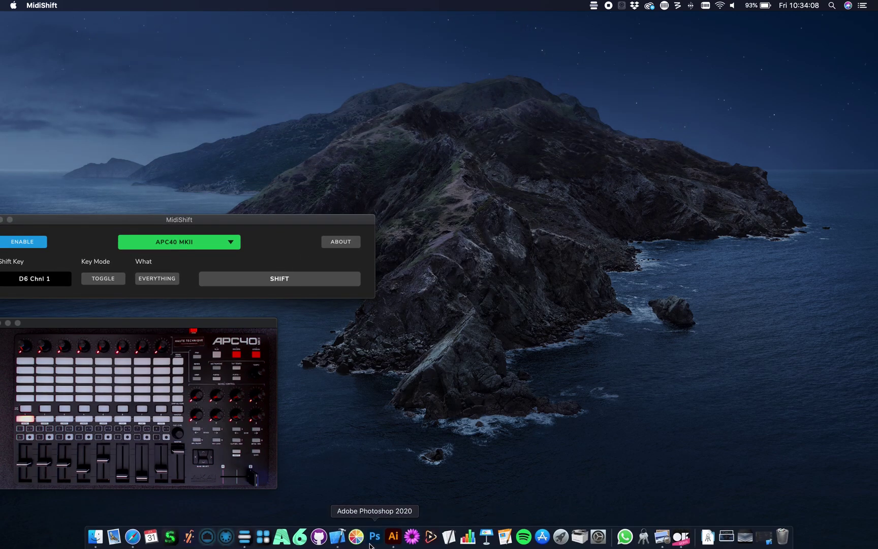
click(284, 541)
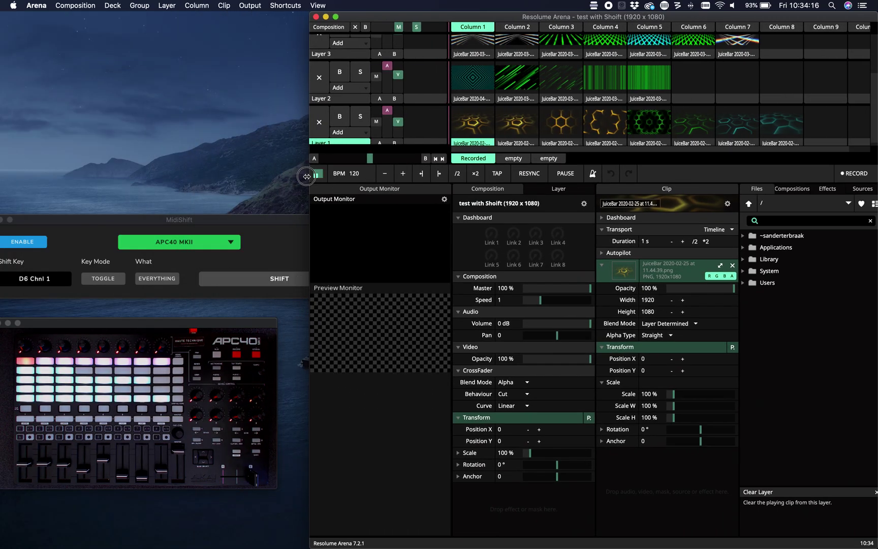
drag(306, 177, 304, 177)
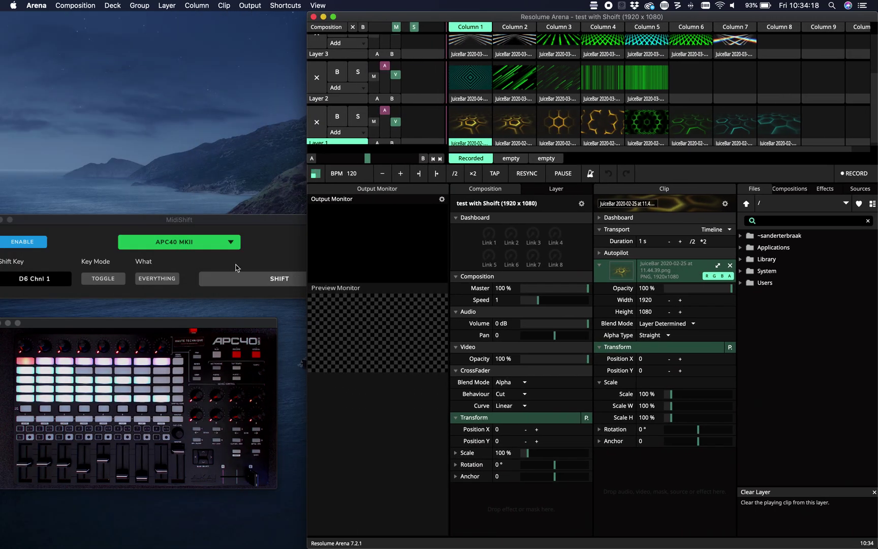
Step: Open Arena's MIDI preferences and verify MidiShift 1 and MidiShift 2 are enabled for input and output
click(35, 5)
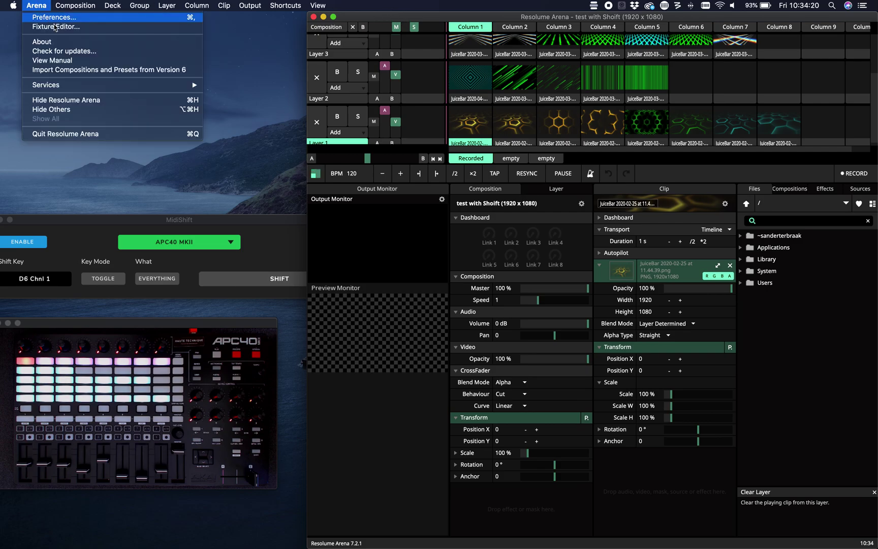
click(49, 17)
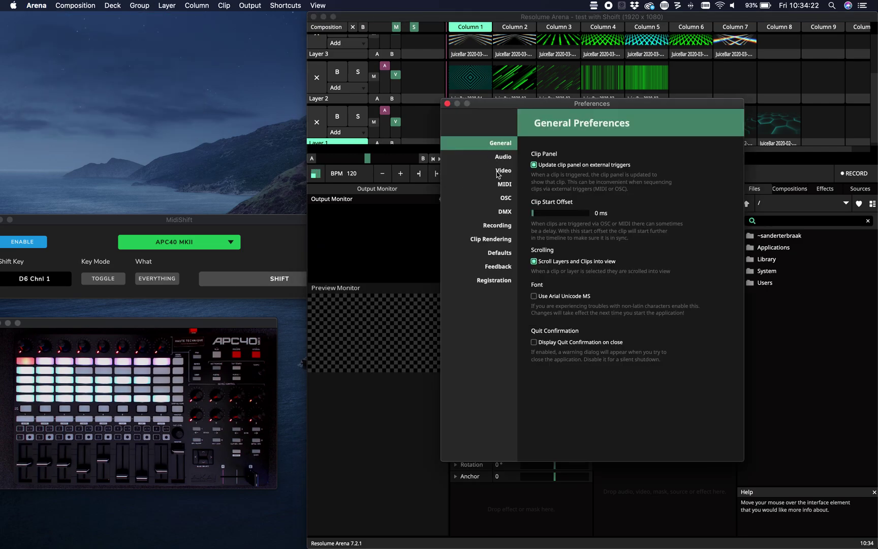
click(496, 185)
click(539, 167)
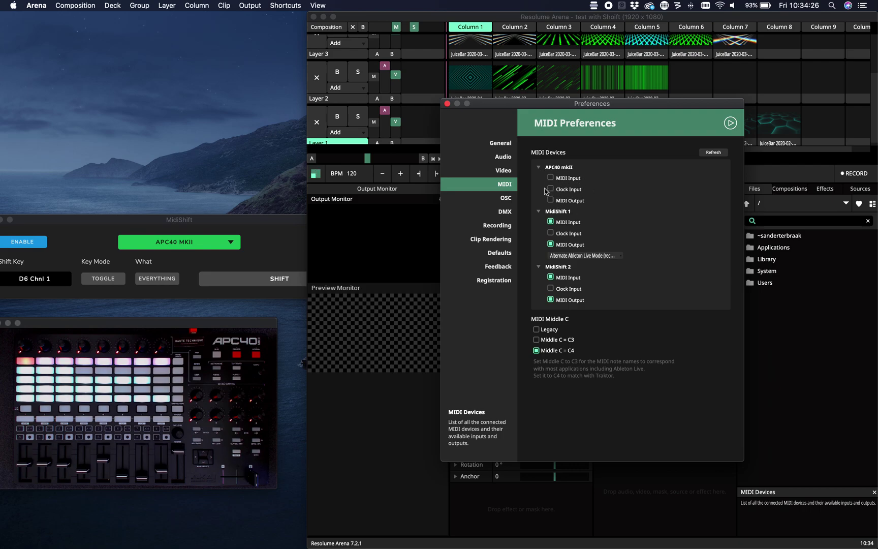
click(540, 168)
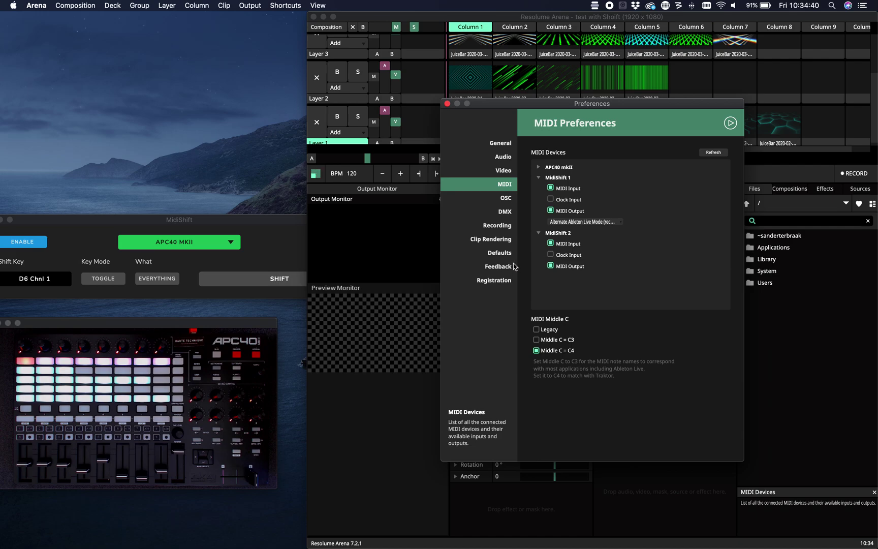
click(235, 221)
drag(235, 221, 138, 188)
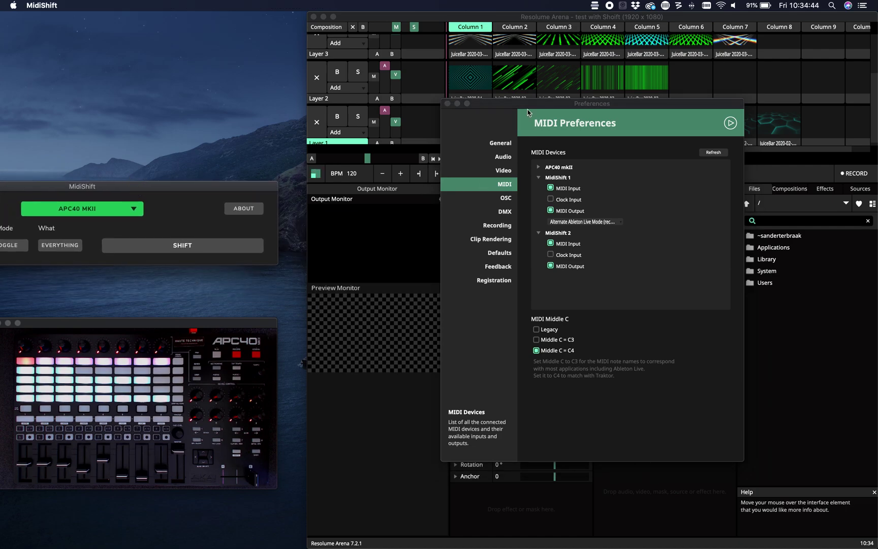
Step: Close Resolume Arena's Preferences window
click(447, 103)
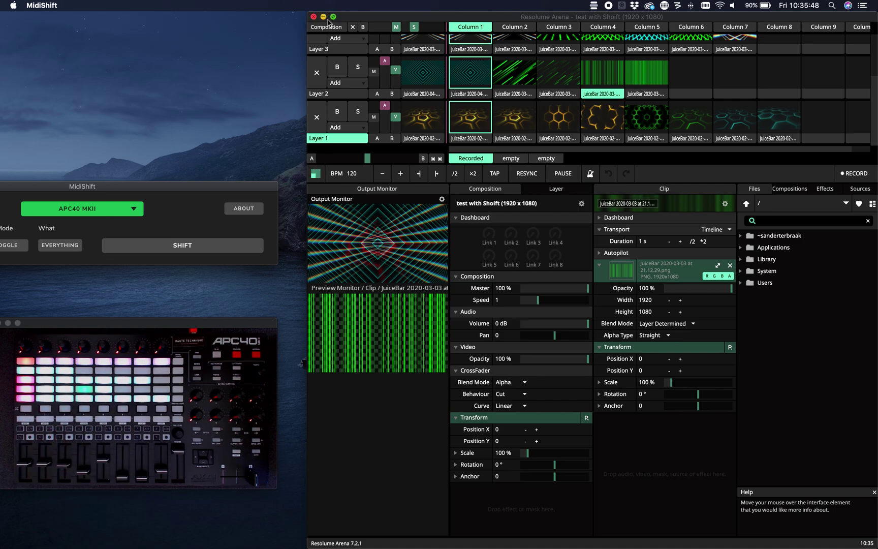
Step: Minimize Resolume Arena and move the MidiShift window to the screen centre
click(324, 16)
click(323, 17)
drag(182, 189, 408, 210)
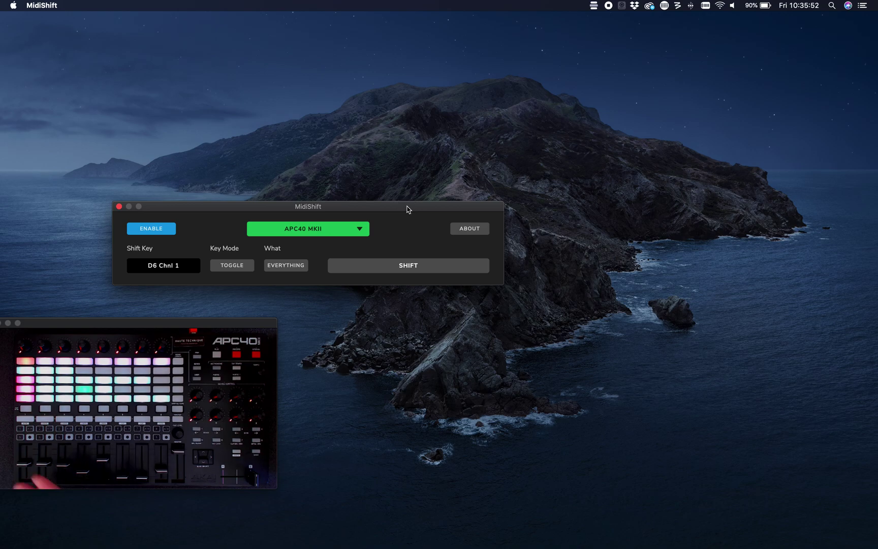